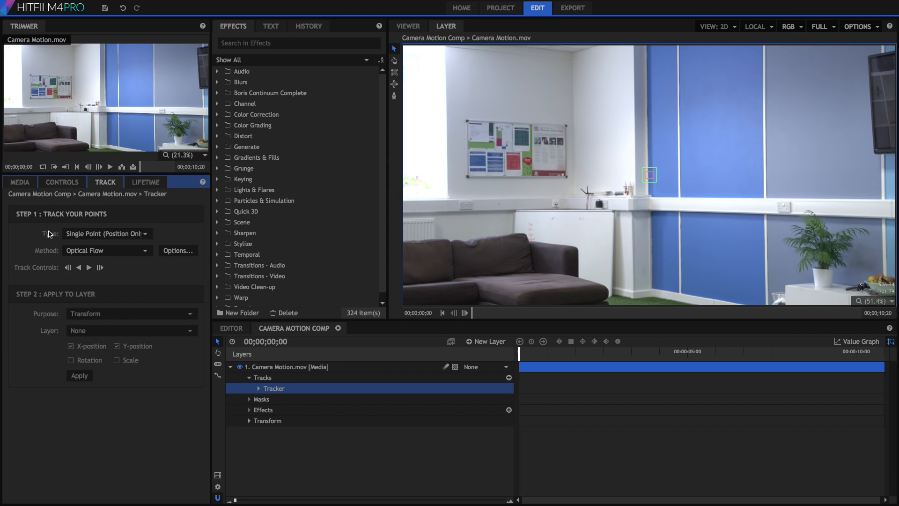
Step: Set the tracker to Double Points, placing and enlarging one point at the column's rail corner and one where the white wall strip meets the rail
{"action": "left_click", "coordinate": [103, 237]}
{"action": "left_click", "coordinate": [103, 242]}
{"action": "scroll", "coordinate": [657, 177], "scroll_direction": "up", "scroll_amount": 5}
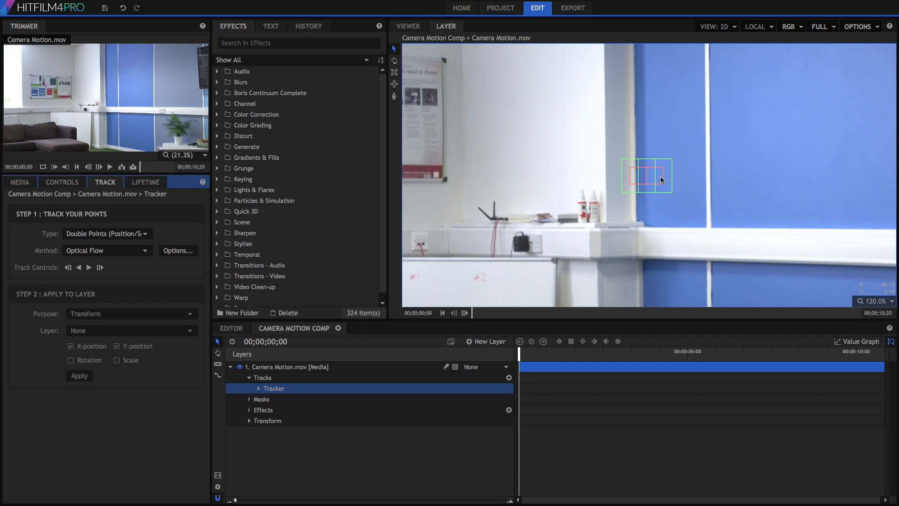
{"action": "left_click_drag", "start_coordinate": [660, 181], "coordinate": [759, 200]}
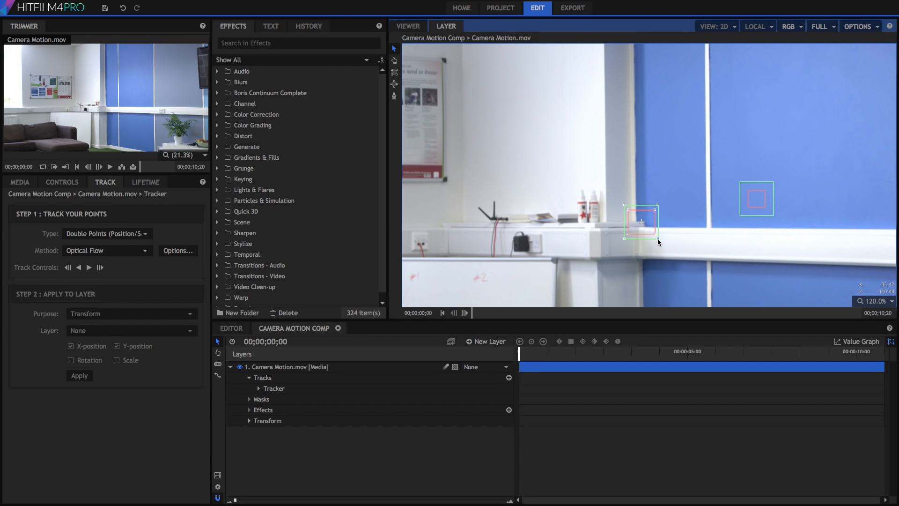
{"action": "left_click_drag", "start_coordinate": [658, 239], "coordinate": [691, 259]}
{"action": "left_click_drag", "start_coordinate": [756, 204], "coordinate": [755, 269]}
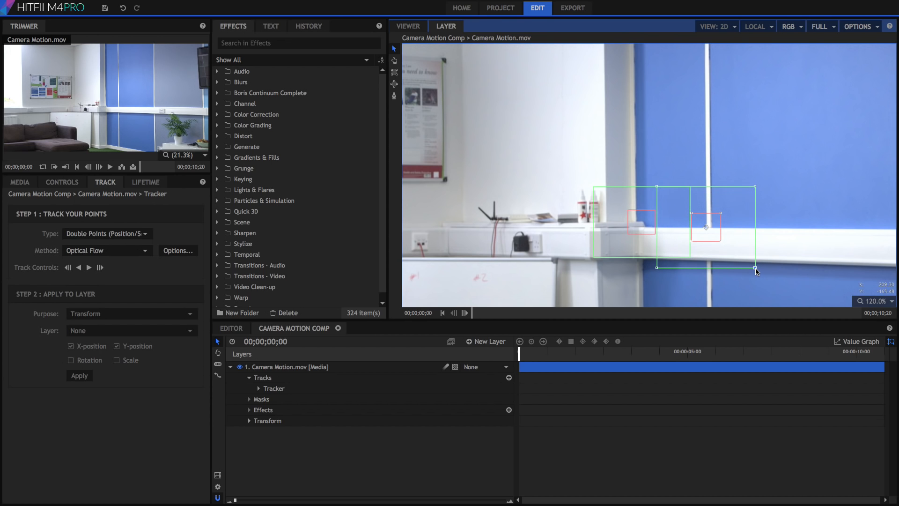
Step: Track both points forward through the whole camera motion clip
{"action": "left_click", "coordinate": [89, 268]}
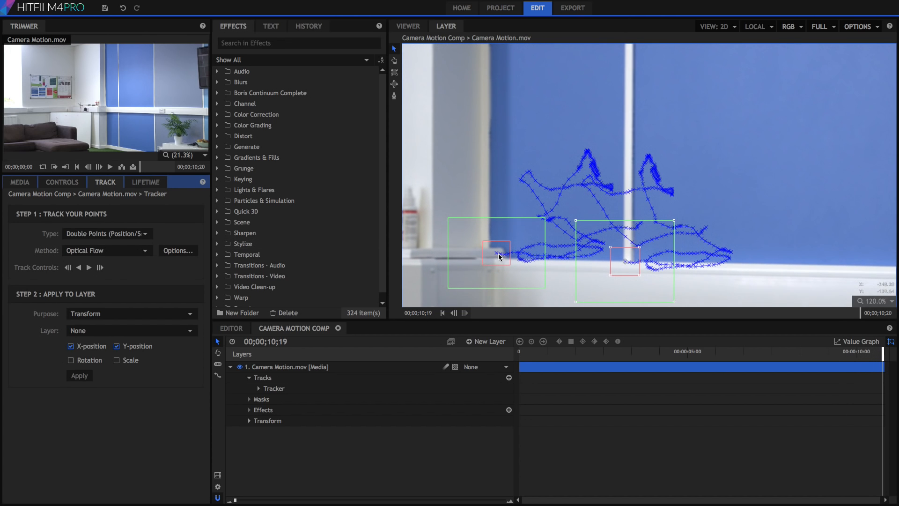
{"action": "scroll", "coordinate": [522, 156], "scroll_direction": "down", "scroll_amount": 3}
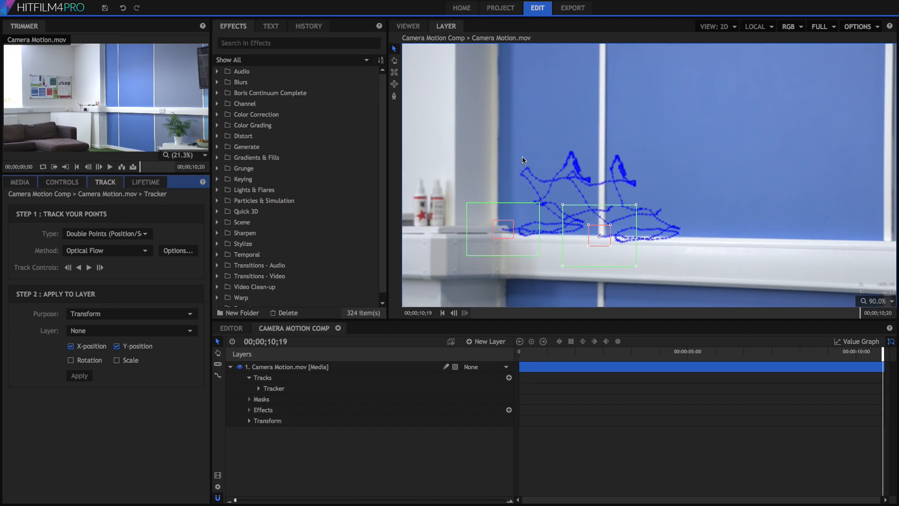
Step: Create a new point layer and name it Camera Track
{"action": "left_click", "coordinate": [485, 345]}
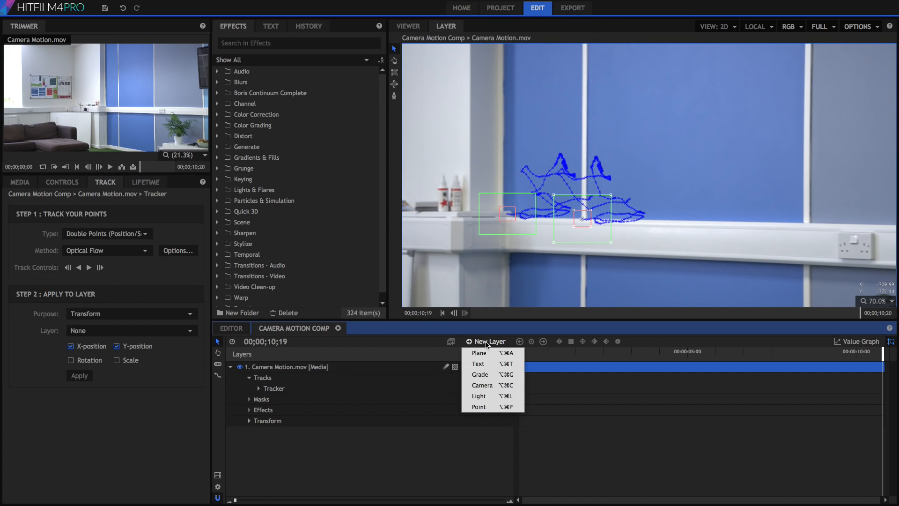
{"action": "left_click", "coordinate": [479, 406]}
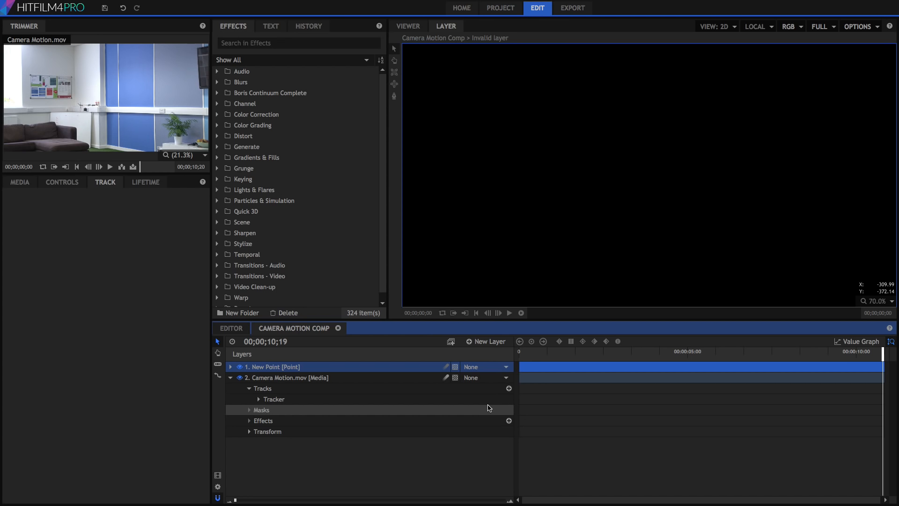
{"action": "key", "text": "Return"}
{"action": "type", "text": "Ca"}
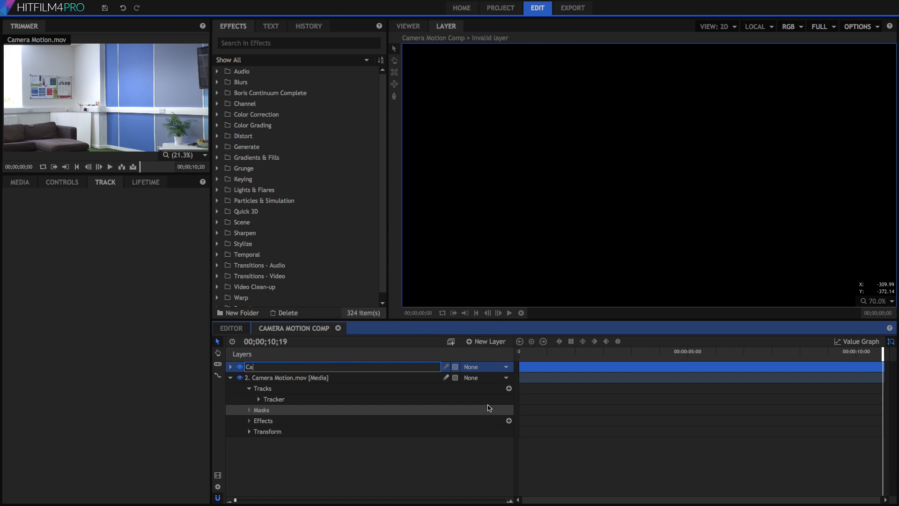
{"action": "type", "text": "mera Track"}
{"action": "key", "text": "Return"}
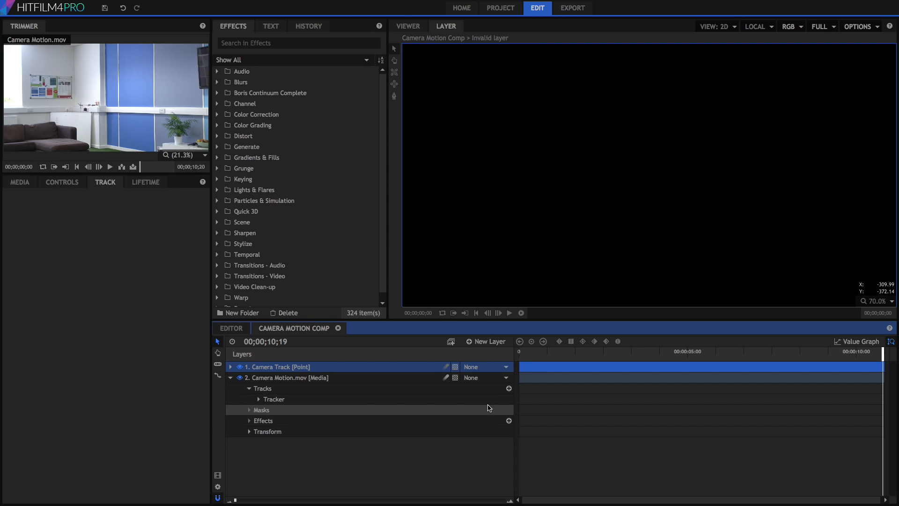
Step: Apply the tracker's X-position, Y-position, Rotation and Scale data to the Camera Track point layer
{"action": "left_click", "coordinate": [289, 400]}
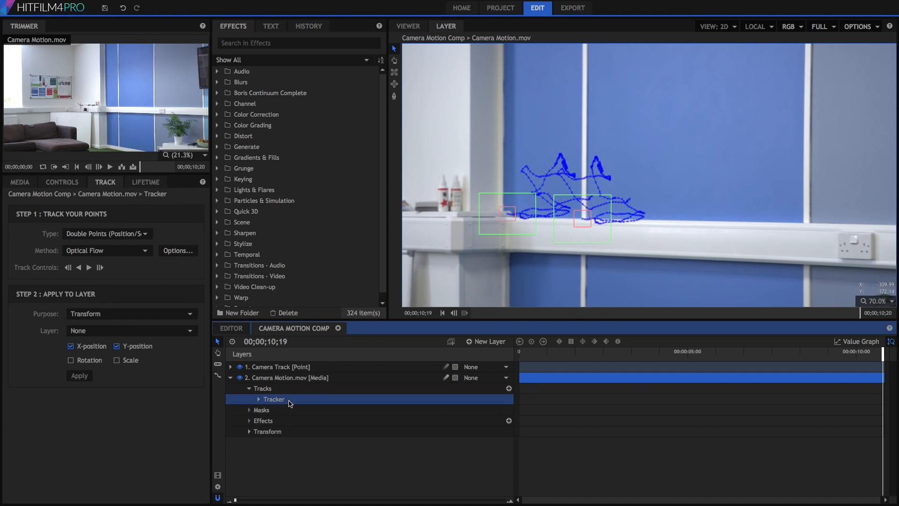
{"action": "left_click", "coordinate": [89, 361]}
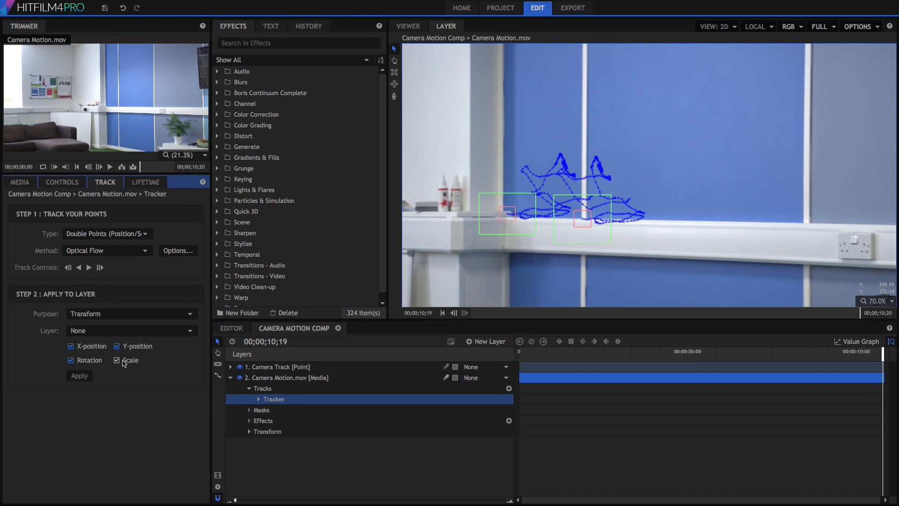
{"action": "left_click", "coordinate": [100, 331]}
{"action": "left_click", "coordinate": [89, 341]}
Step: Examine how the Camera Track point follows the wall through the shot, and inspect its Transform keyframes
{"action": "left_click", "coordinate": [408, 26]}
{"action": "left_click", "coordinate": [338, 368]}
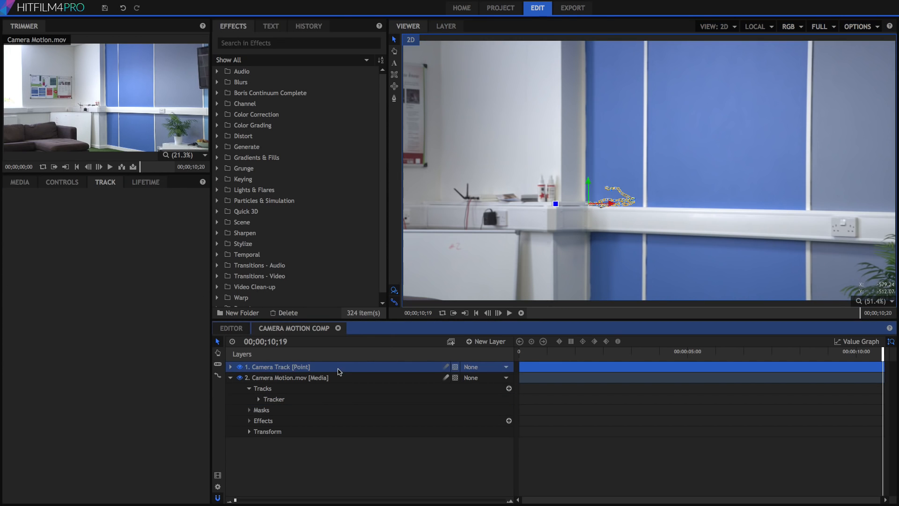
{"action": "left_click_drag", "start_coordinate": [533, 352], "coordinate": [728, 347]}
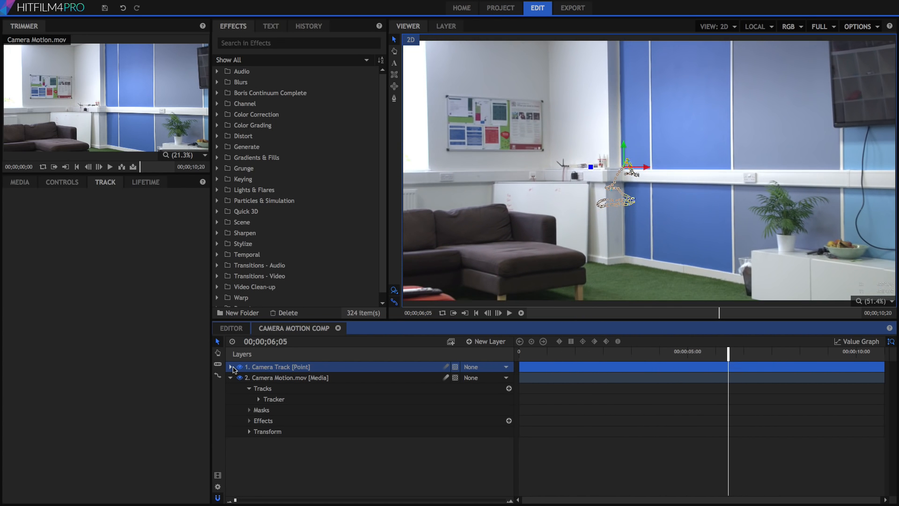
{"action": "left_click", "coordinate": [230, 367]}
{"action": "left_click", "coordinate": [249, 378]}
{"action": "left_click_drag", "start_coordinate": [550, 349], "coordinate": [495, 362]}
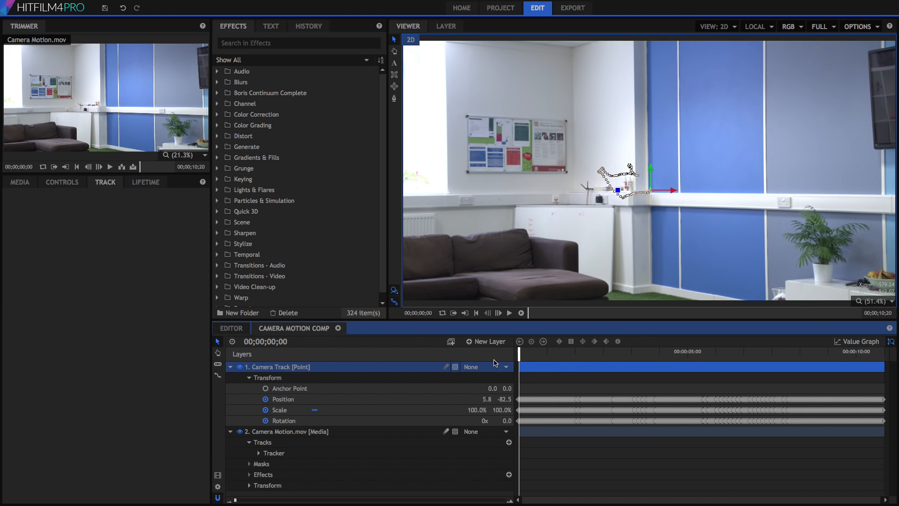
Step: Make a composite shot from the 4096 x 2160 clip, with its width set to 1920 and its height to 1080
{"action": "left_click", "coordinate": [22, 183]}
{"action": "left_click", "coordinate": [113, 313]}
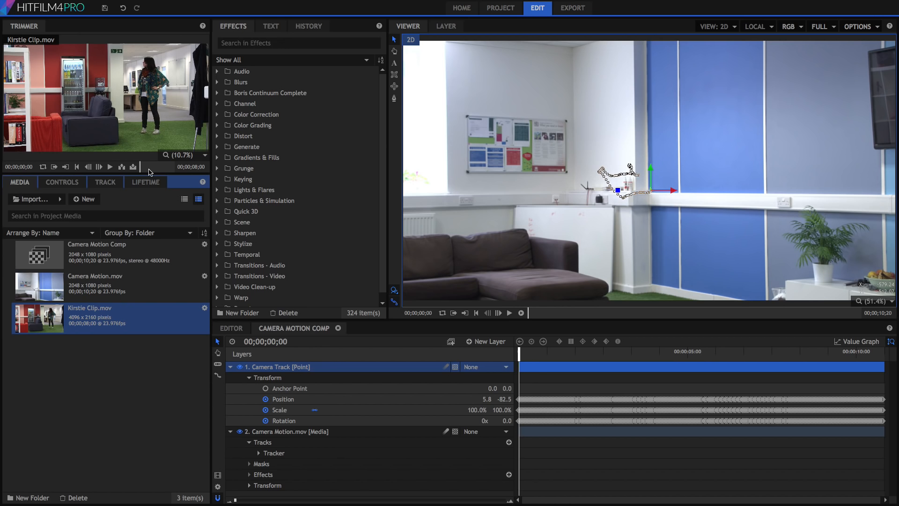
{"action": "right_click", "coordinate": [105, 320]}
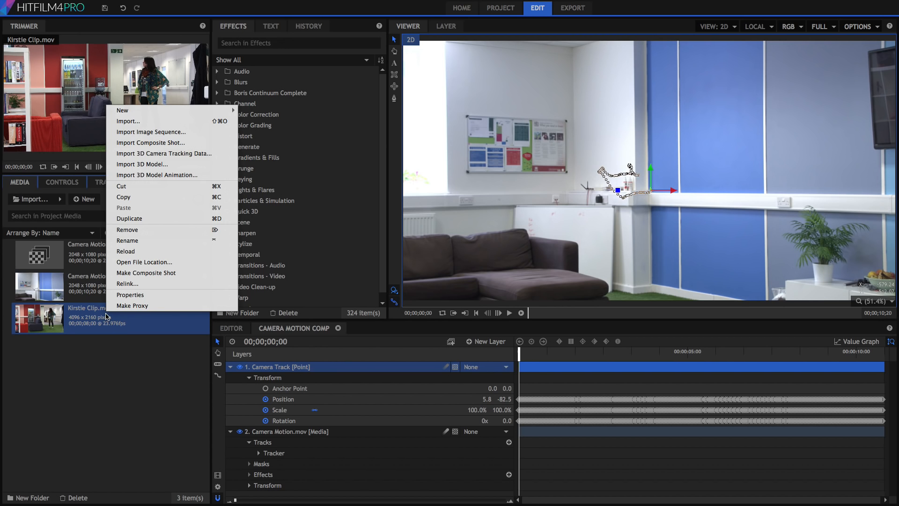
{"action": "left_click", "coordinate": [143, 273]}
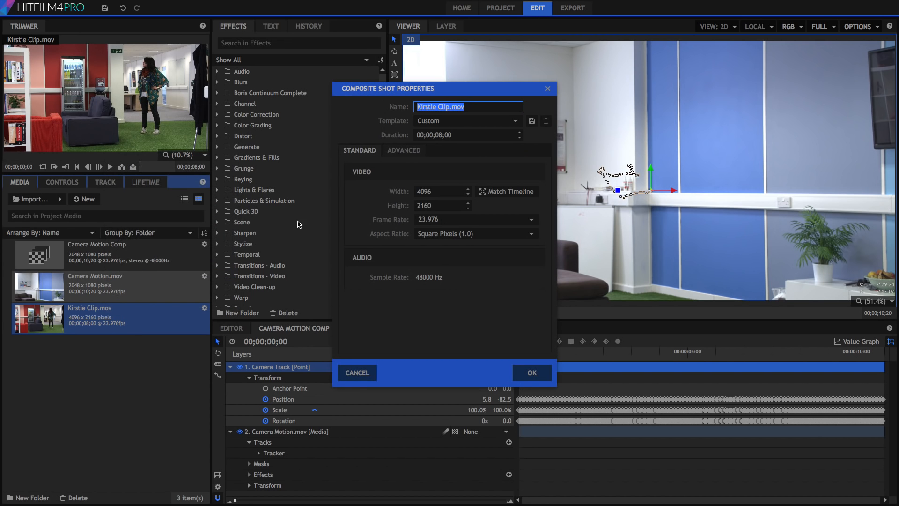
{"action": "left_click", "coordinate": [429, 191]}
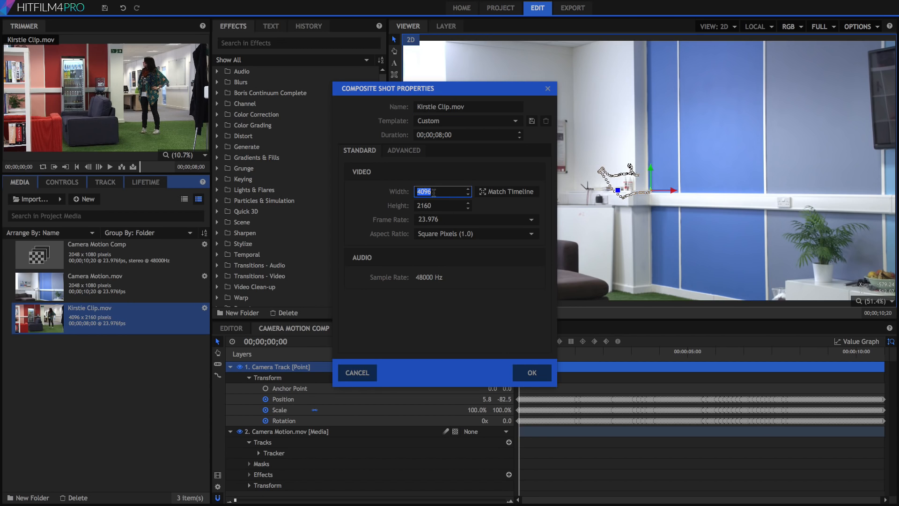
{"action": "type", "text": "1920"}
{"action": "key", "text": "Tab"}
{"action": "type", "text": "1"}
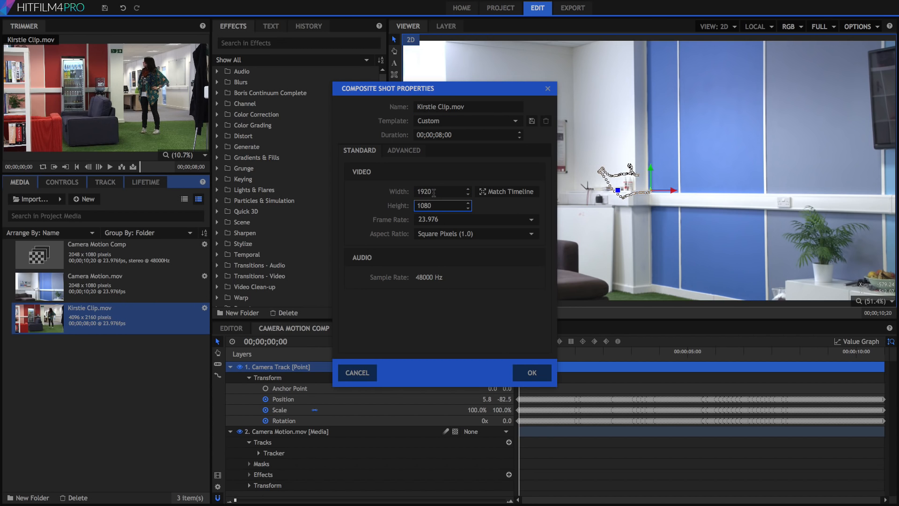
{"action": "type", "text": "080"}
{"action": "key", "text": "Return"}
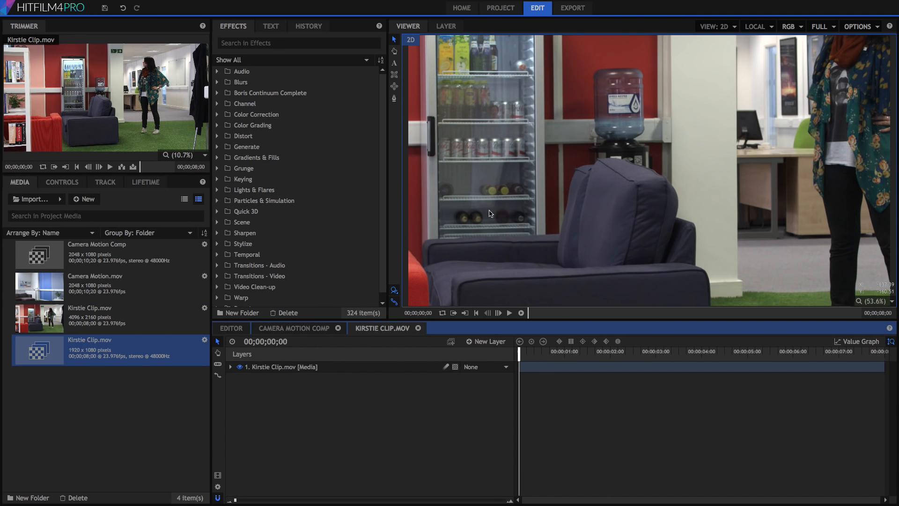
Step: Copy the Camera Track point from Camera Motion Comp into the new composite shot and parent the clip layer to it
{"action": "left_click", "coordinate": [294, 327]}
{"action": "left_click", "coordinate": [375, 329]}
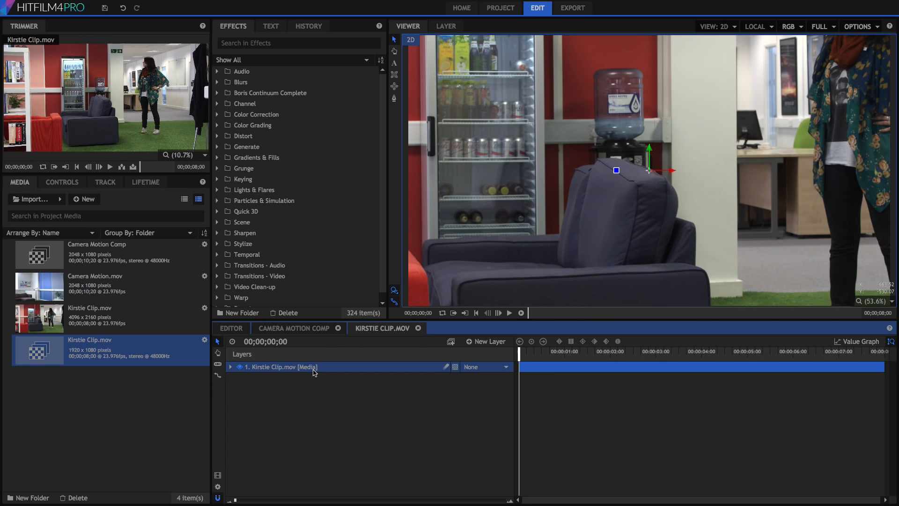
{"action": "key", "text": "ctrl+v"}
{"action": "scroll", "coordinate": [580, 185], "scroll_direction": "down", "scroll_amount": 2}
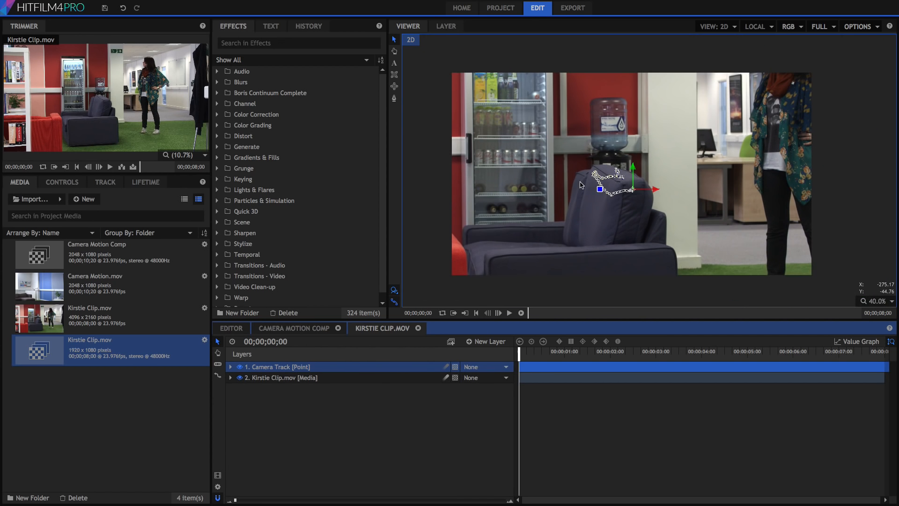
{"action": "left_click", "coordinate": [472, 378]}
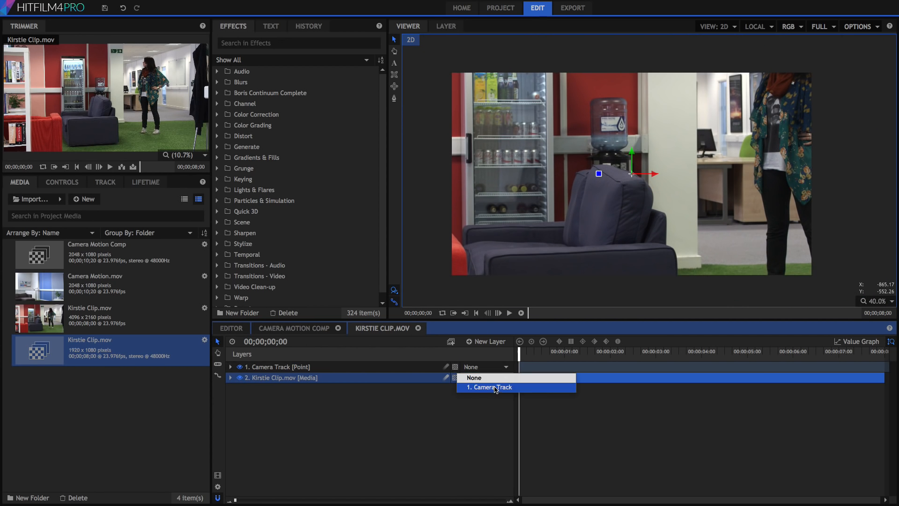
{"action": "left_click", "coordinate": [496, 387]}
Step: At 00;00;07;00, set the clip's Position to -756.8, -266.5 and enable keyframes for Position and Scale
{"action": "left_click_drag", "start_coordinate": [532, 358], "coordinate": [839, 351]}
{"action": "left_click", "coordinate": [230, 378]}
{"action": "left_click", "coordinate": [248, 420]}
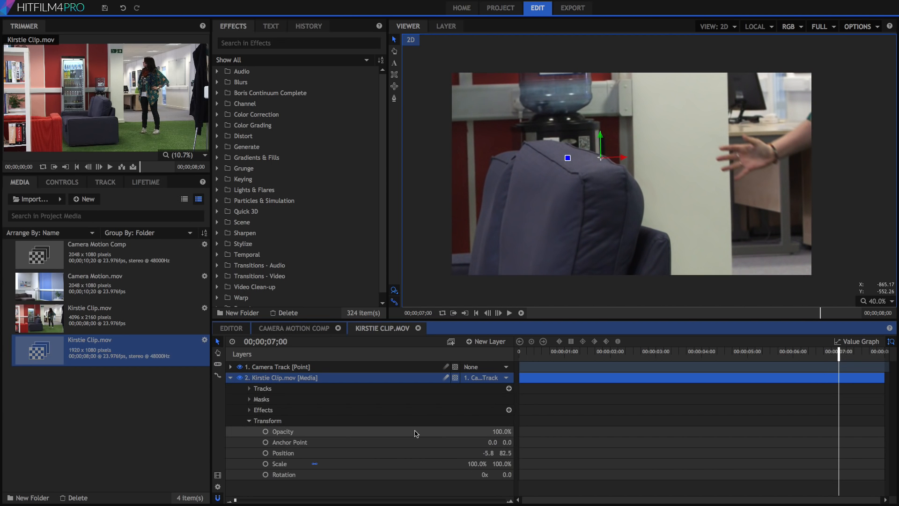
{"action": "left_click_drag", "start_coordinate": [488, 453], "coordinate": [200, 452]}
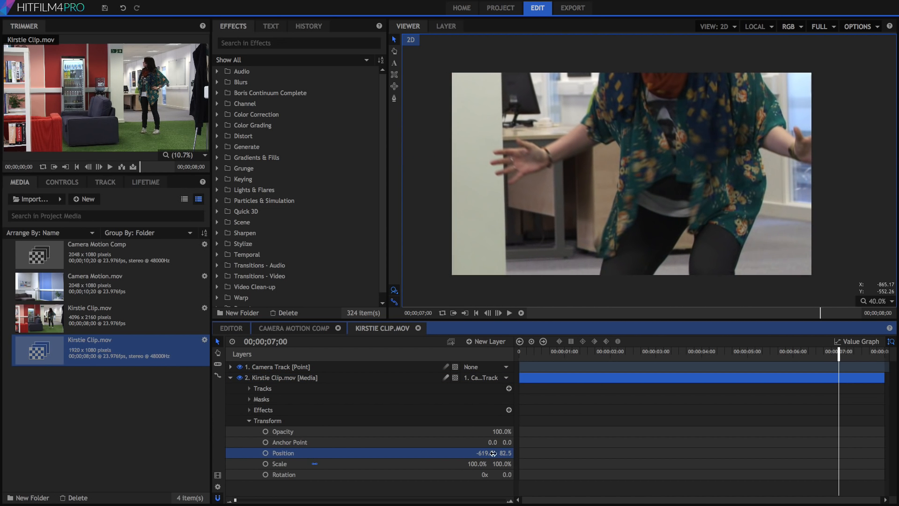
{"action": "left_click_drag", "start_coordinate": [507, 452], "coordinate": [391, 453]}
{"action": "left_click_drag", "start_coordinate": [476, 453], "coordinate": [412, 452]}
{"action": "left_click_drag", "start_coordinate": [503, 452], "coordinate": [491, 453]}
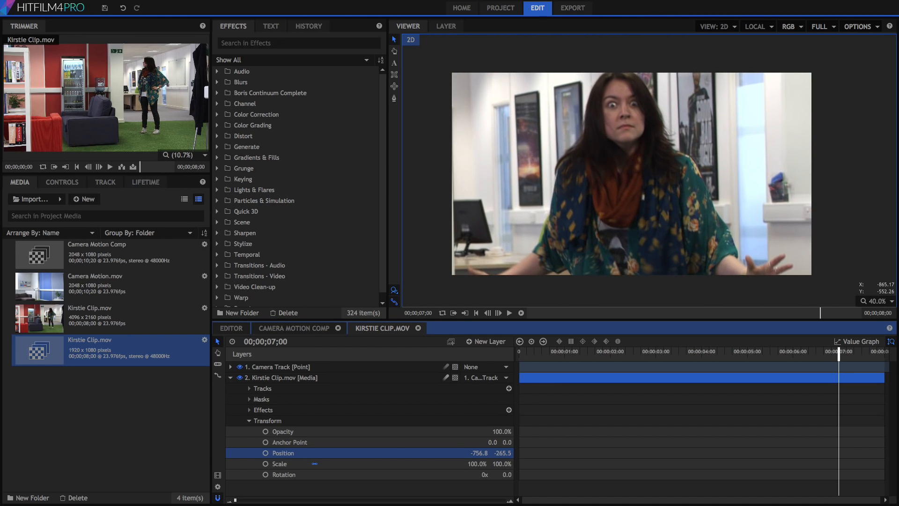
{"action": "left_click", "coordinate": [265, 452]}
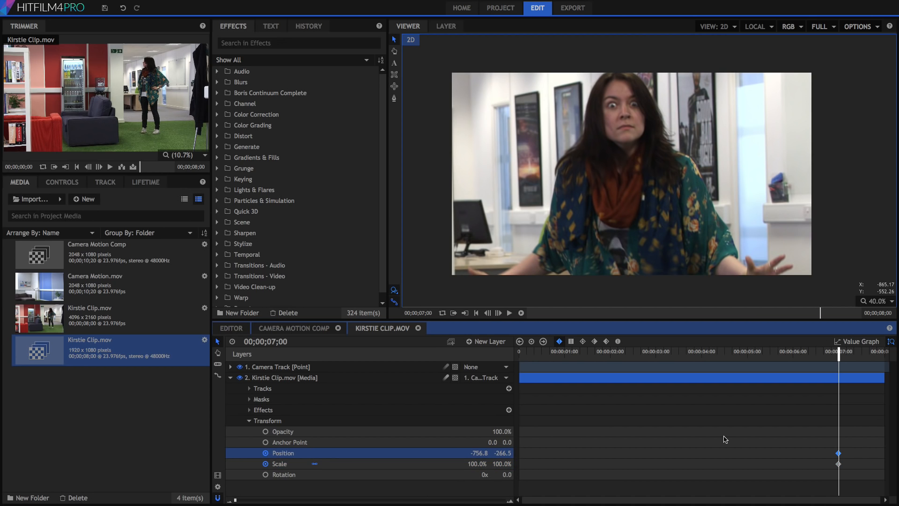
Step: At 00;00;06;04, keyframe the clip's Scale at 70% and its Position at -179.8, -64.5
{"action": "key", "text": "shift+comma"}
{"action": "key", "text": "shift+comma"}
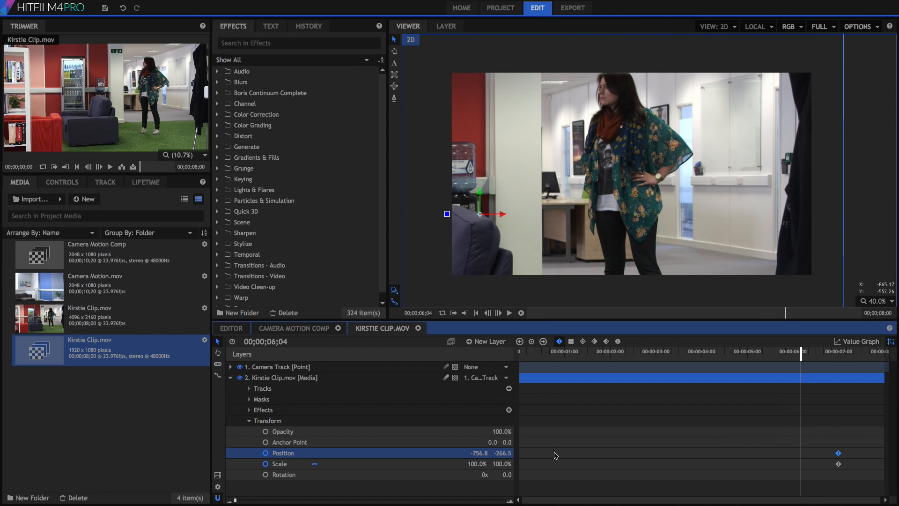
{"action": "key", "text": "Right"}
{"action": "key", "text": "Right"}
{"action": "key", "text": "Left"}
{"action": "key", "text": "Left"}
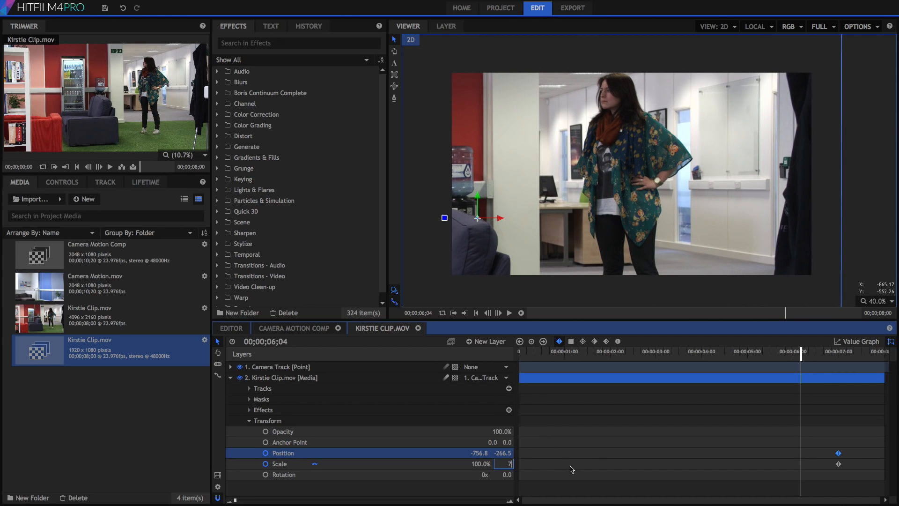
{"action": "type", "text": "70"}
{"action": "key", "text": "Return"}
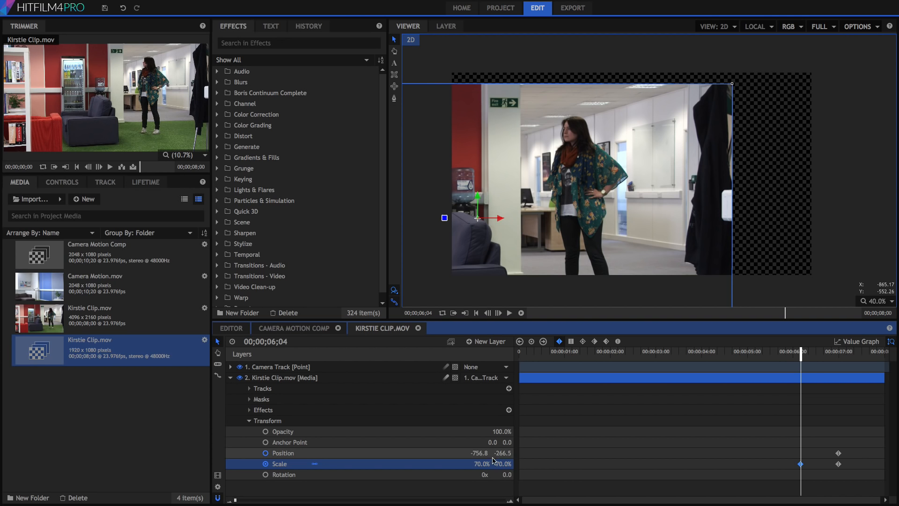
{"action": "left_click_drag", "start_coordinate": [474, 453], "coordinate": [561, 453]}
{"action": "mouse_move", "coordinate": [502, 453]}
{"action": "left_mouse_down"}
{"action": "mouse_move", "coordinate": [526, 452]}
{"action": "mouse_move", "coordinate": [499, 453]}
{"action": "left_mouse_up"}
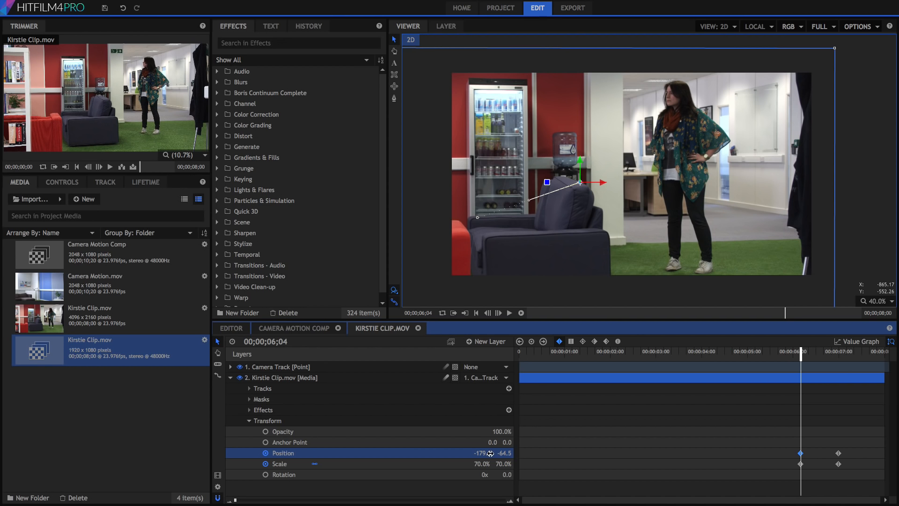
Step: Turn on motion blur for the clip layer and return the playhead to the start of the timeline
{"action": "mouse_move", "coordinate": [801, 357]}
{"action": "left_mouse_down"}
{"action": "mouse_move", "coordinate": [845, 359]}
{"action": "mouse_move", "coordinate": [787, 360]}
{"action": "mouse_move", "coordinate": [795, 362]}
{"action": "left_mouse_up"}
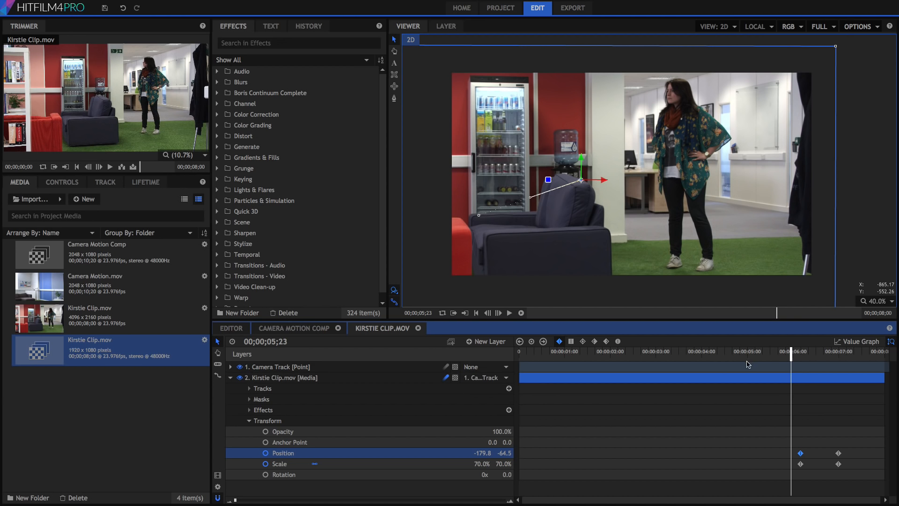
{"action": "left_click_drag", "start_coordinate": [791, 352], "coordinate": [492, 331]}
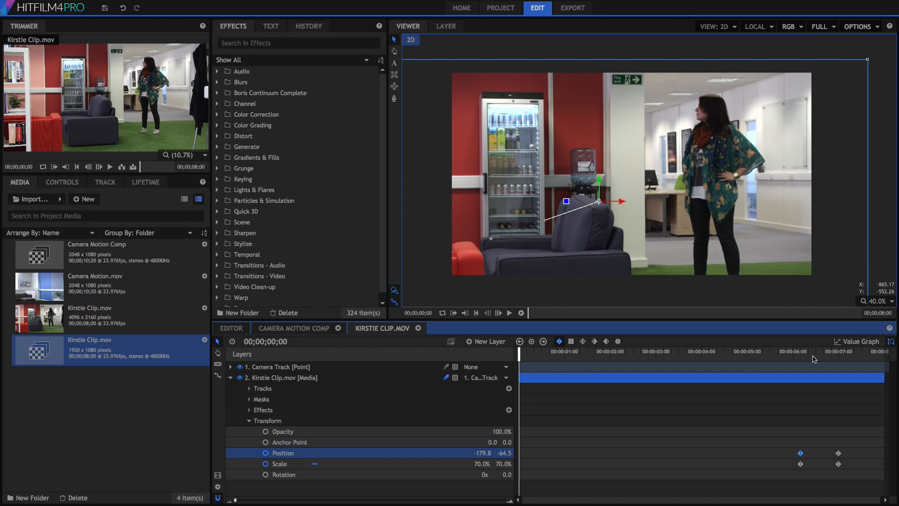
Step: At 00;00;06;13, add a Position keyframe by moving the clip down to a Y value of about -264, and review the zoom
{"action": "left_click_drag", "start_coordinate": [797, 356], "coordinate": [818, 356]}
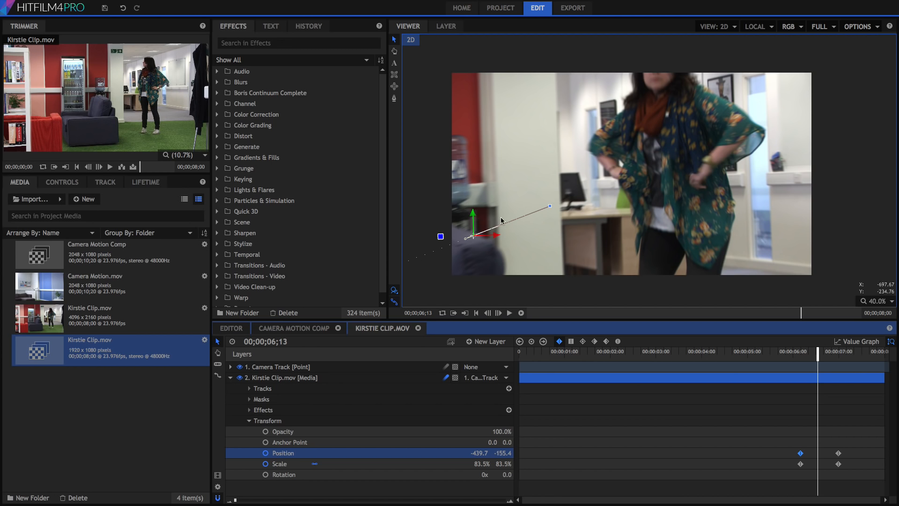
{"action": "left_click_drag", "start_coordinate": [473, 215], "coordinate": [477, 243]}
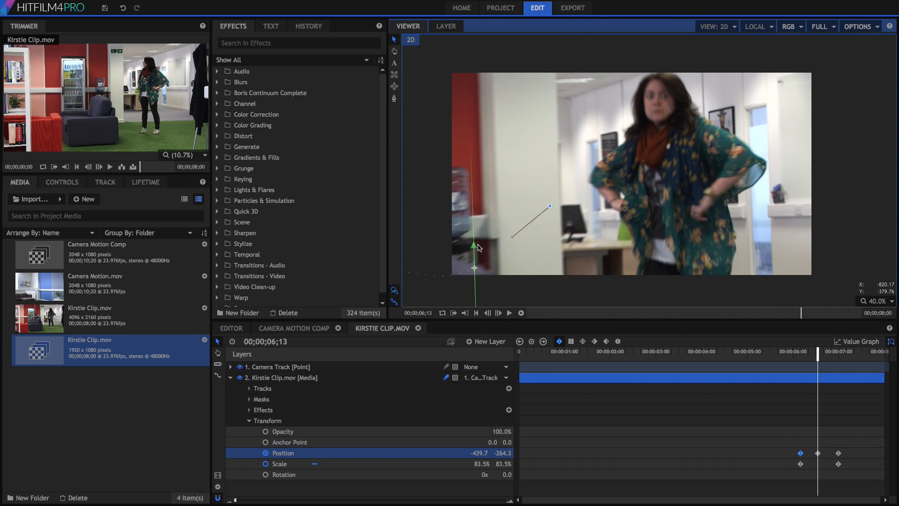
{"action": "left_click_drag", "start_coordinate": [799, 356], "coordinate": [882, 361]}
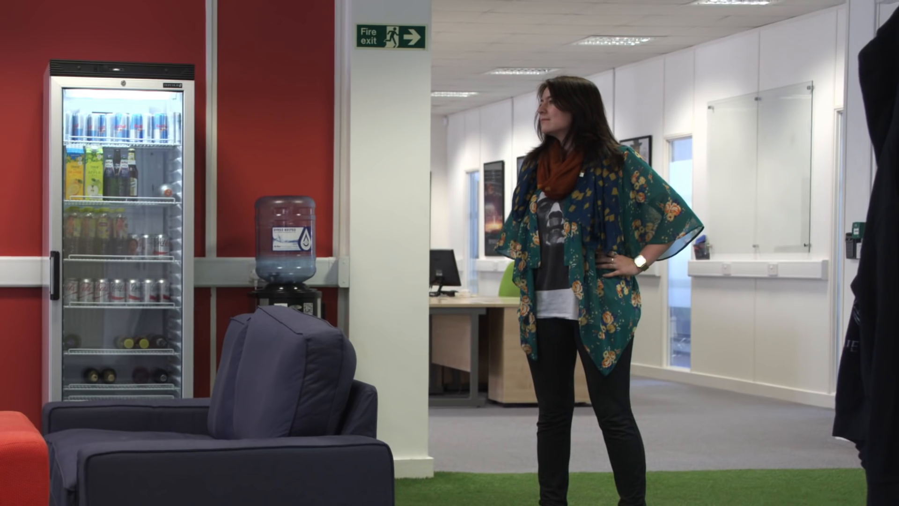